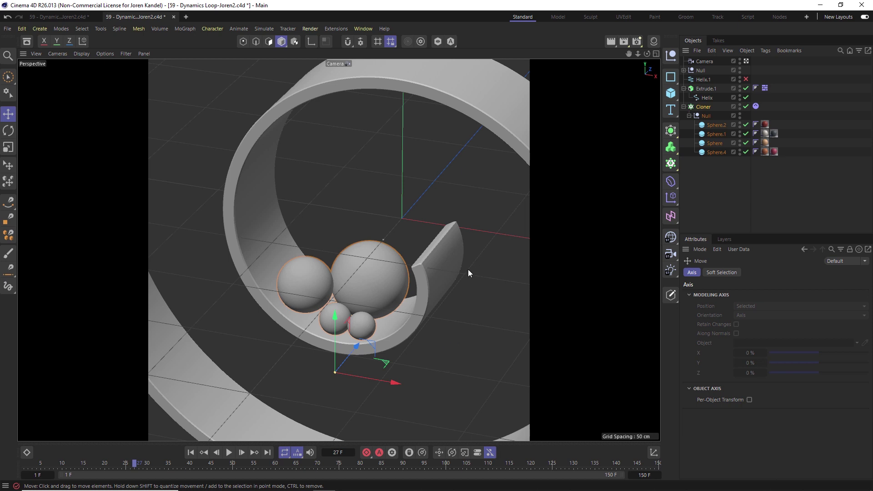
# - Select the Null that groups the four spheres inside the Cloner
pyautogui.click(711, 117)
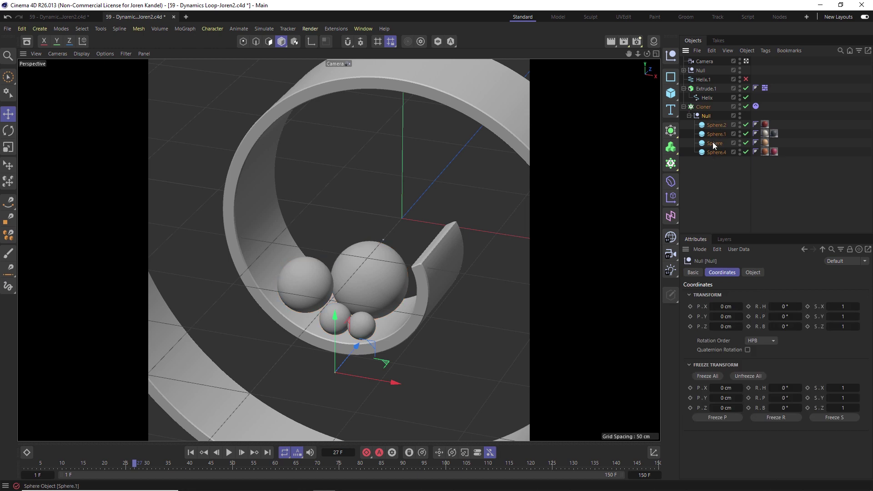
# - Open the Cloner's Dynamics Body settings and play the simulation until the spheres settle
pyautogui.click(703, 107)
pyautogui.click(752, 273)
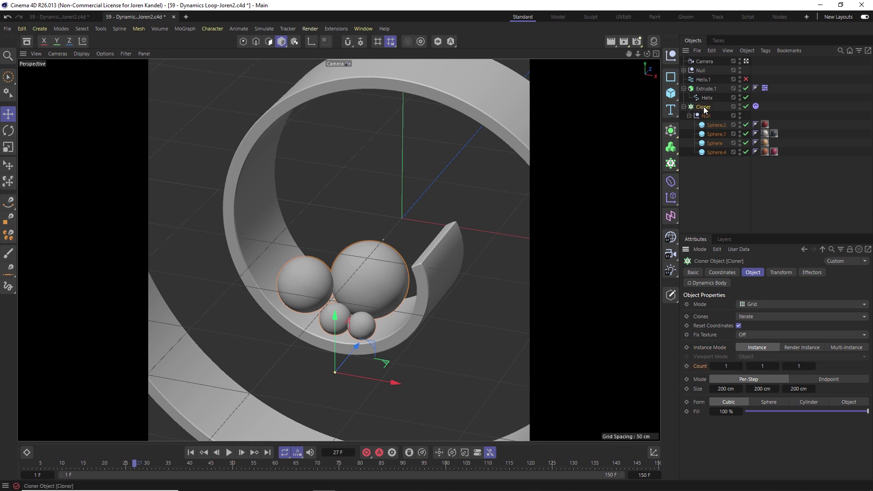
pyautogui.click(755, 106)
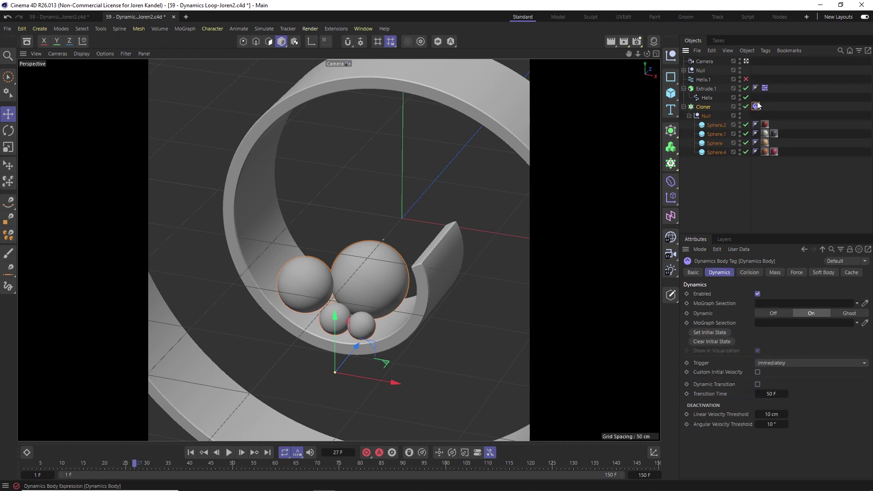
pyautogui.click(191, 452)
pyautogui.click(229, 452)
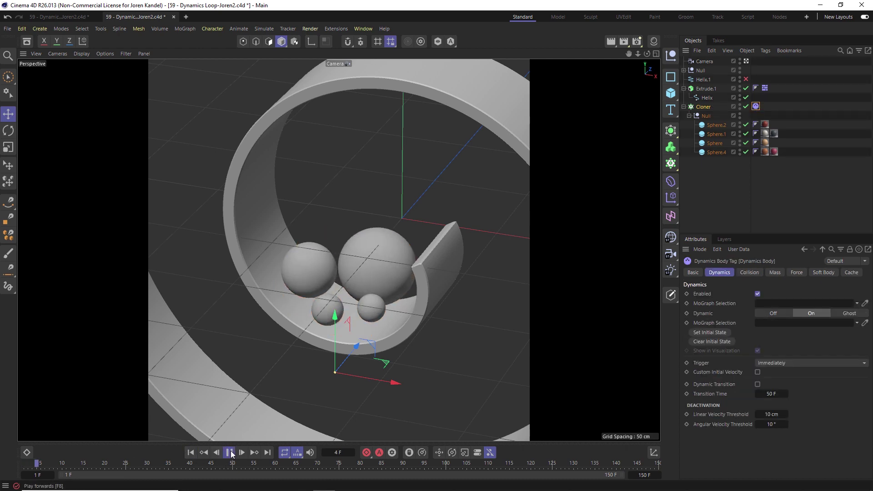
pyautogui.click(228, 452)
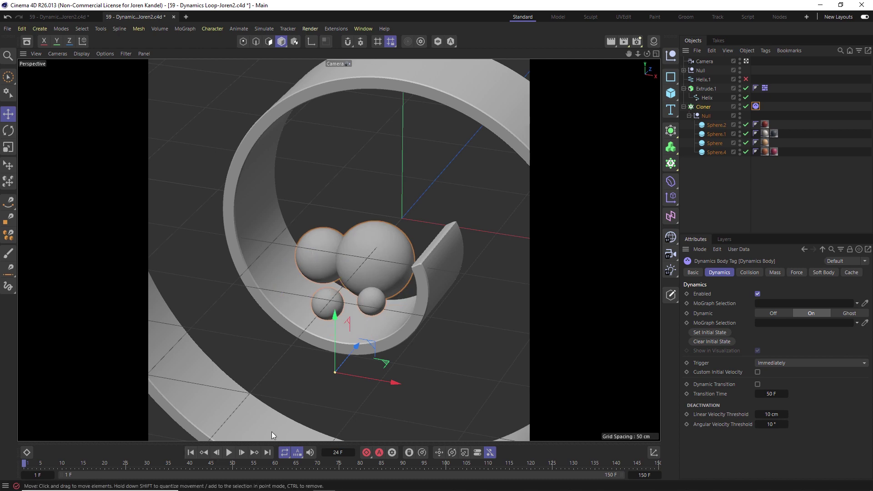
pyautogui.click(228, 452)
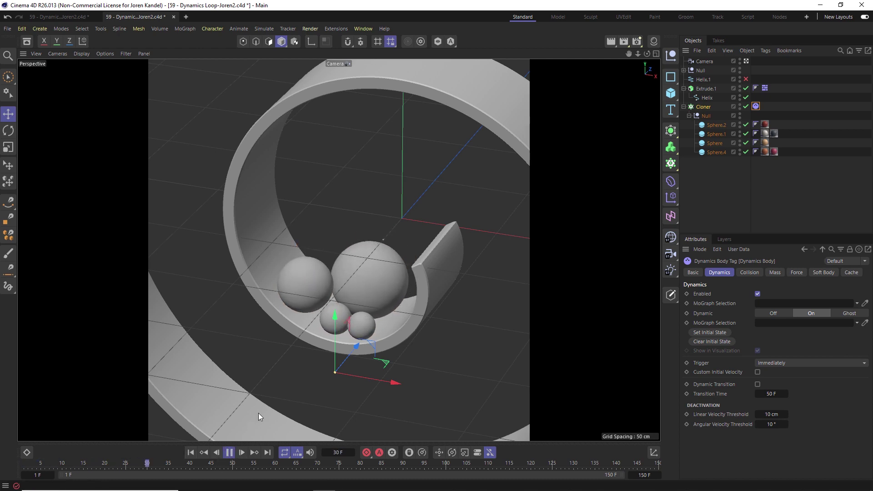
pyautogui.click(229, 452)
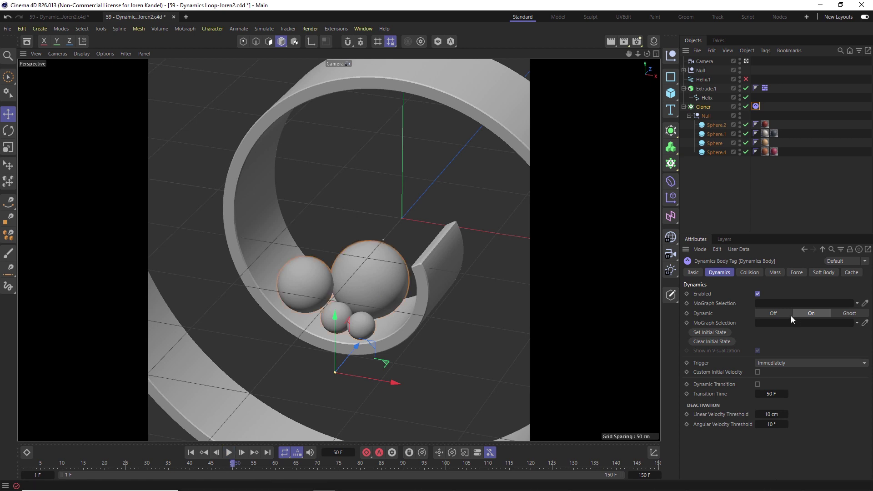
# - Store the settled spheres as the initial state, start the preview range at 0 F, and replay
pyautogui.click(712, 330)
pyautogui.moveTo(58, 473); pyautogui.dragTo(40, 474)
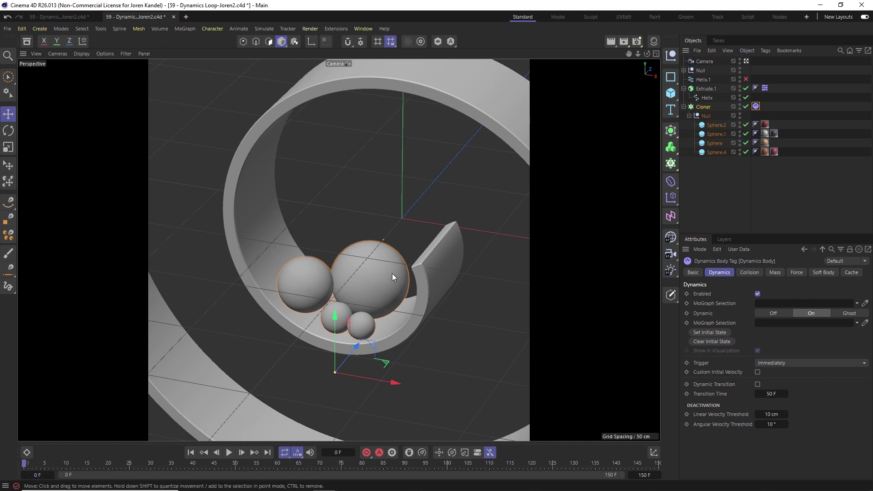
pyautogui.click(229, 451)
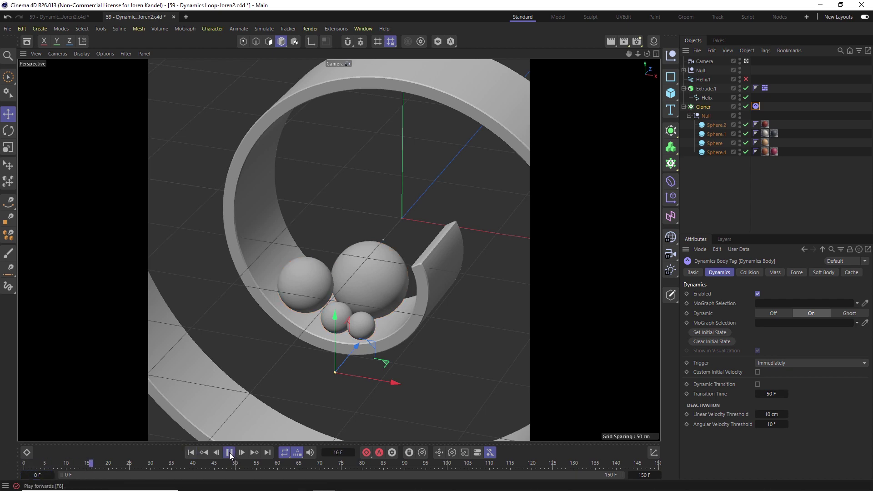
pyautogui.click(229, 451)
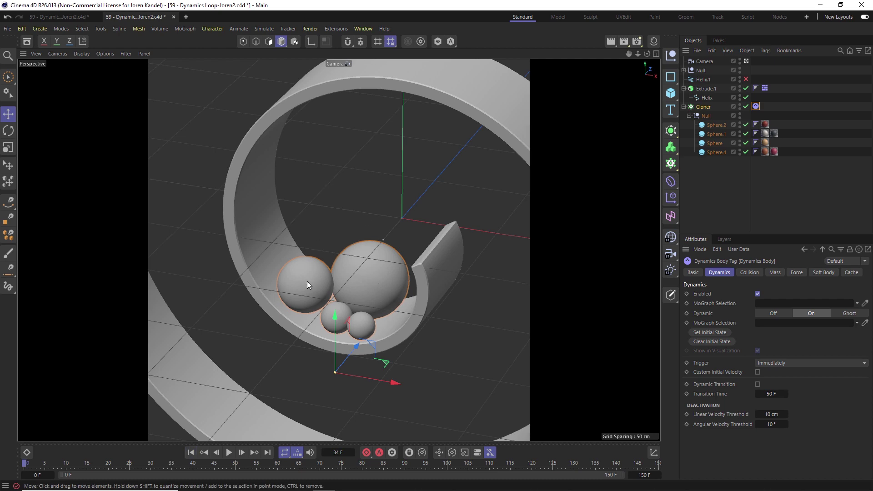
pyautogui.click(229, 452)
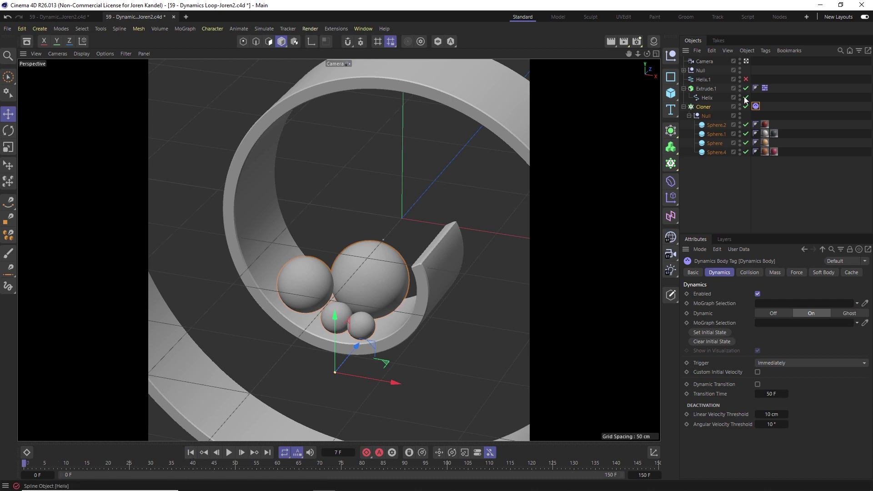
# - Duplicate Extrude.1 below Sphere.4, disable the copy, and name it STATIC
pyautogui.moveTo(704, 87); pyautogui.dragTo(702, 163)
pyautogui.click(704, 161)
pyautogui.click(745, 162)
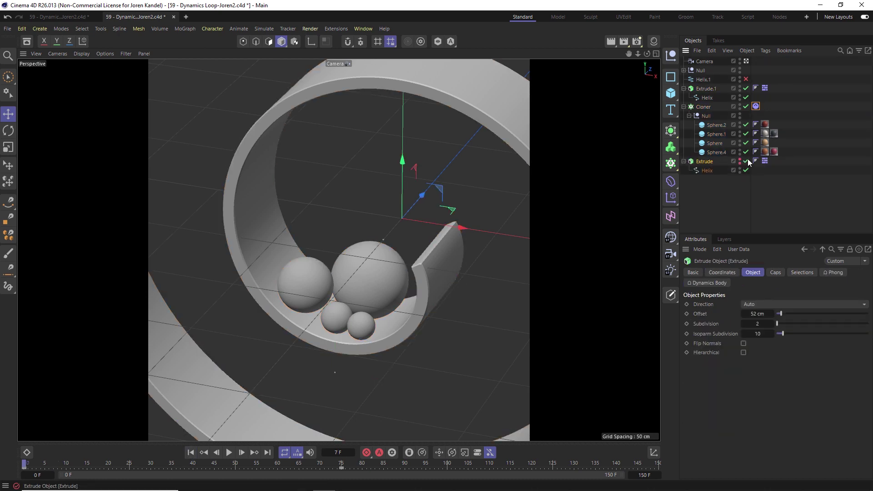
pyautogui.doubleClick(706, 162)
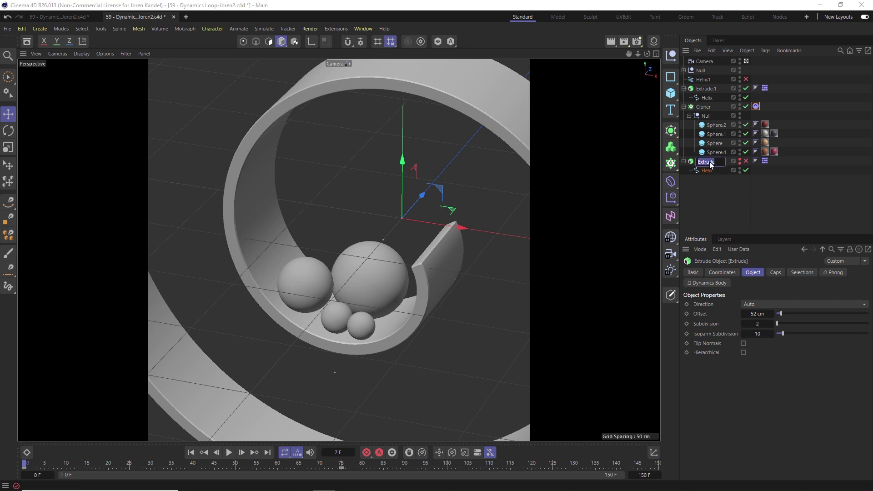
pyautogui.write('STATIC')
pyautogui.press('Return')
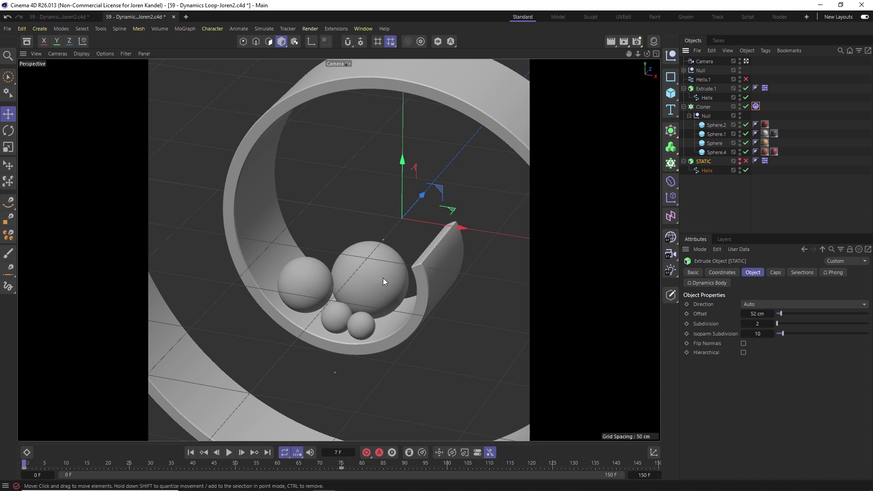
# - Rename the original Extrude.1 ramp to Animated
pyautogui.doubleClick(705, 89)
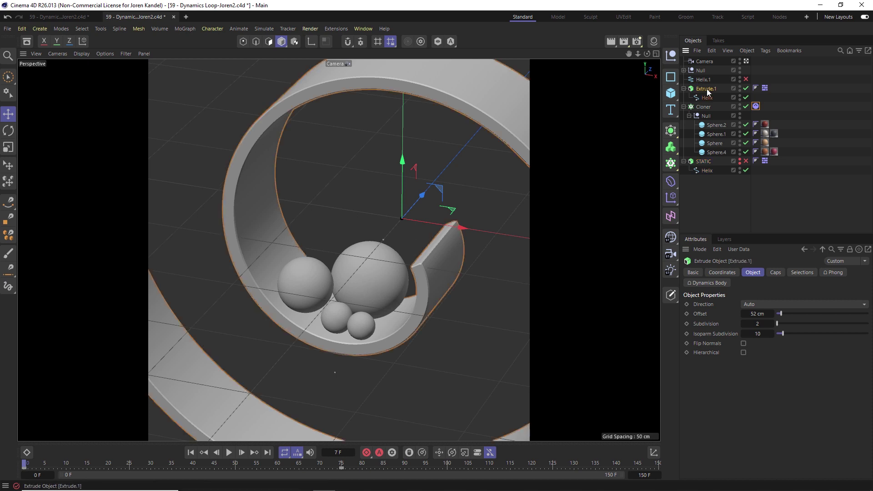
pyautogui.write('Animated')
pyautogui.press('Return')
# - Delete the Animated ramp's S.Z animation track on the Coordinates tab
pyautogui.click(721, 272)
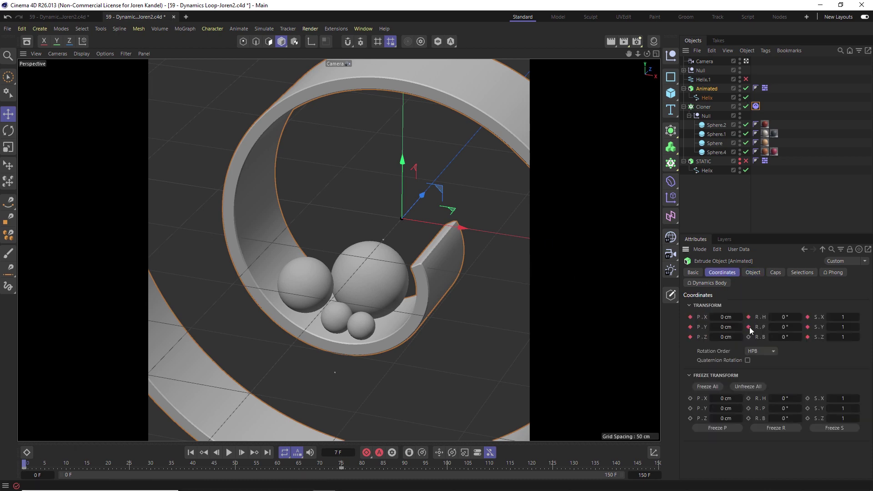
pyautogui.rightClick(821, 338)
pyautogui.moveTo(782, 321)
pyautogui.click(702, 393)
# - Key the ramp's rotation at 360° bank on frame 75 and show the track in the Timeline
pyautogui.click(342, 462)
pyautogui.click(749, 338)
pyautogui.rightClick(753, 337)
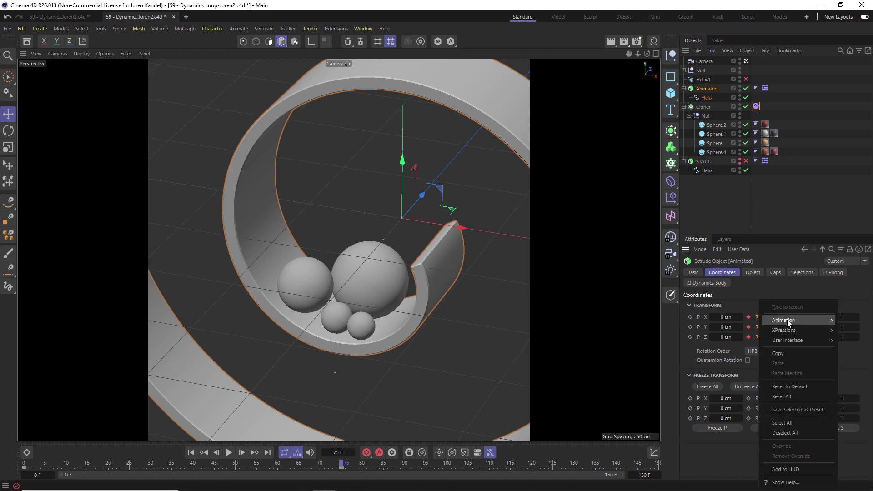
pyautogui.moveTo(785, 319)
pyautogui.click(713, 423)
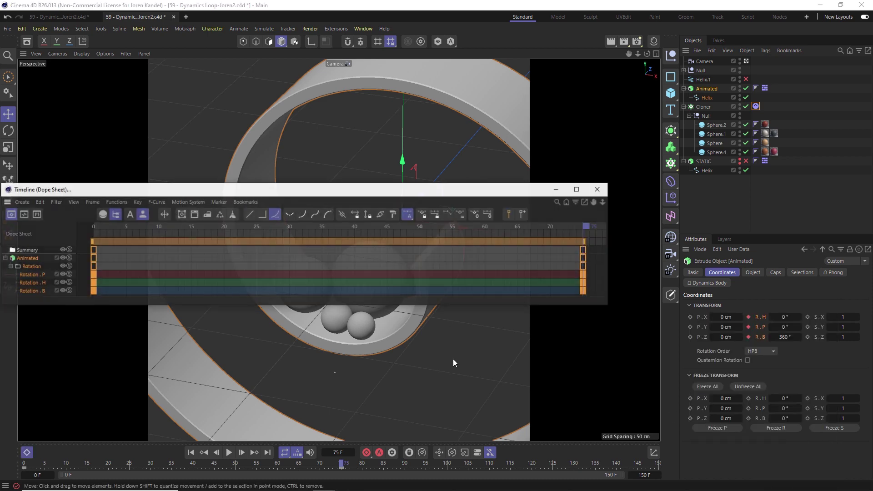
# - Display the ramp's rotation curves in the graph view and make them linear
pyautogui.click(23, 215)
pyautogui.moveTo(198, 302); pyautogui.dragTo(200, 439)
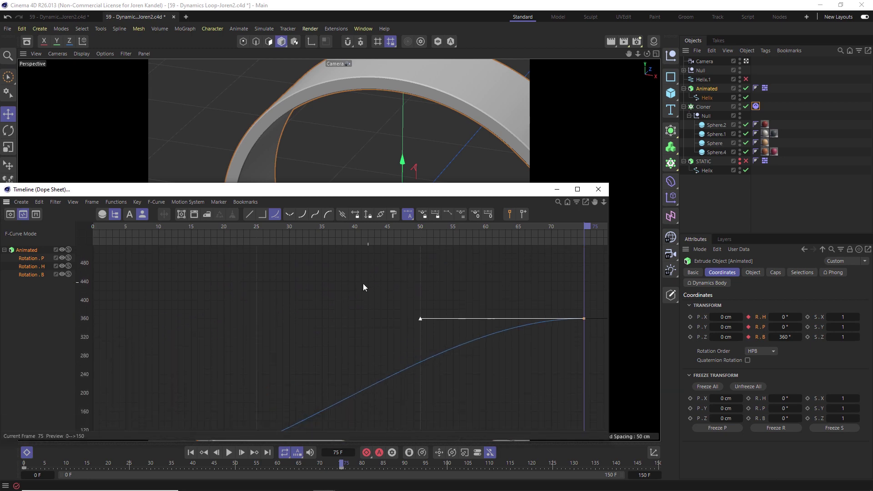
pyautogui.press('h')
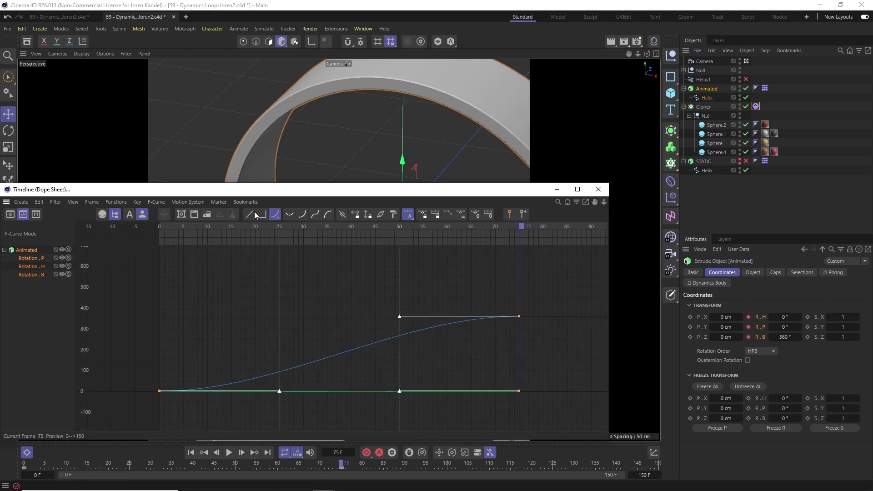
pyautogui.click(249, 214)
# - Set the rotation keys at frame 75 to repeat after the last key
pyautogui.moveTo(557, 303); pyautogui.dragTo(142, 406)
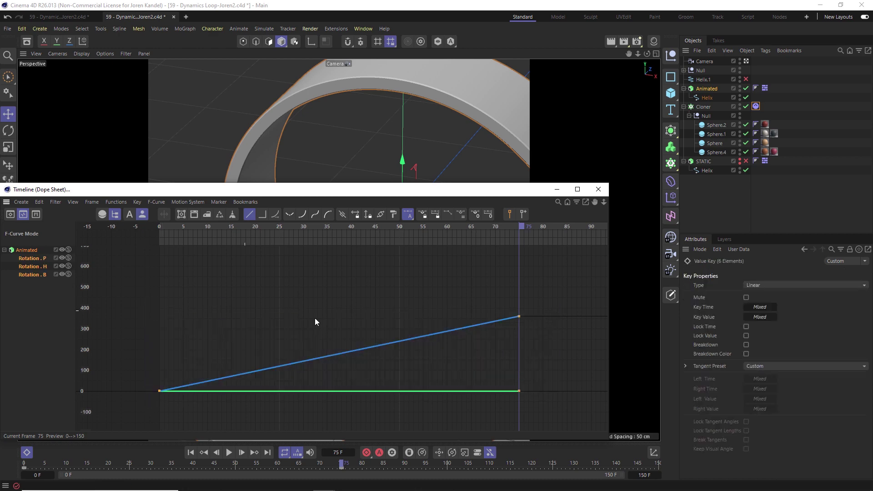
pyautogui.click(116, 202)
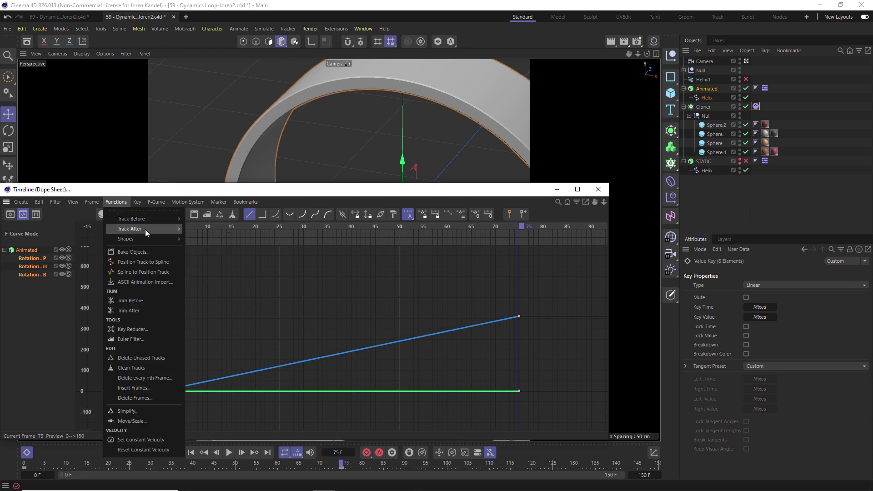
pyautogui.moveTo(145, 229)
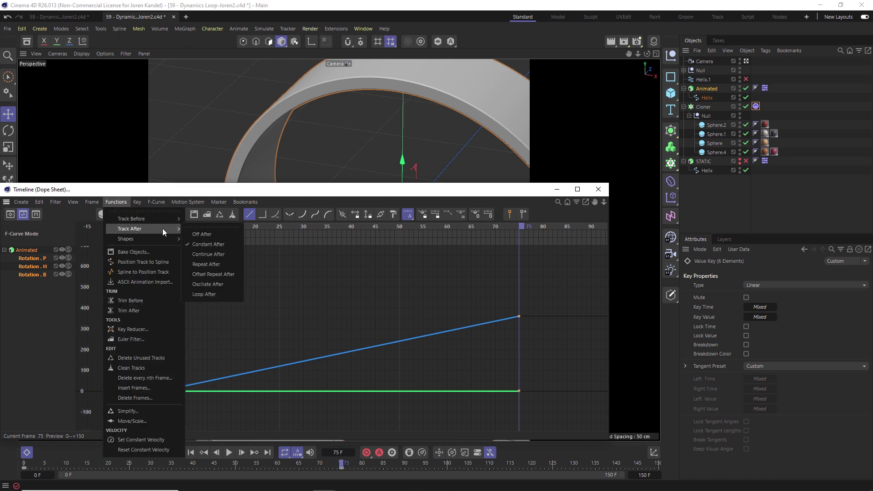
pyautogui.click(209, 263)
pyautogui.moveTo(599, 202); pyautogui.dragTo(606, 295)
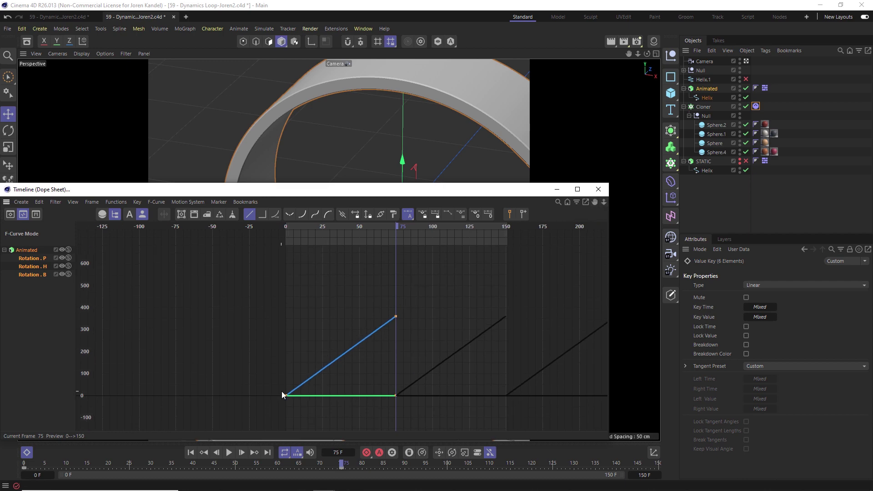
pyautogui.click(598, 190)
# - Play the looping ramp from the start, stop at frame 78, and select the Cloner
pyautogui.click(190, 452)
pyautogui.click(228, 452)
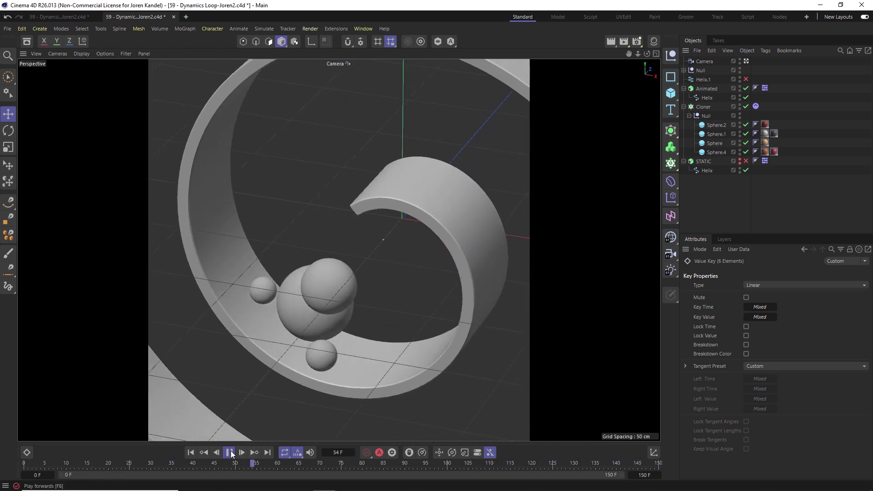
pyautogui.click(230, 450)
pyautogui.click(704, 108)
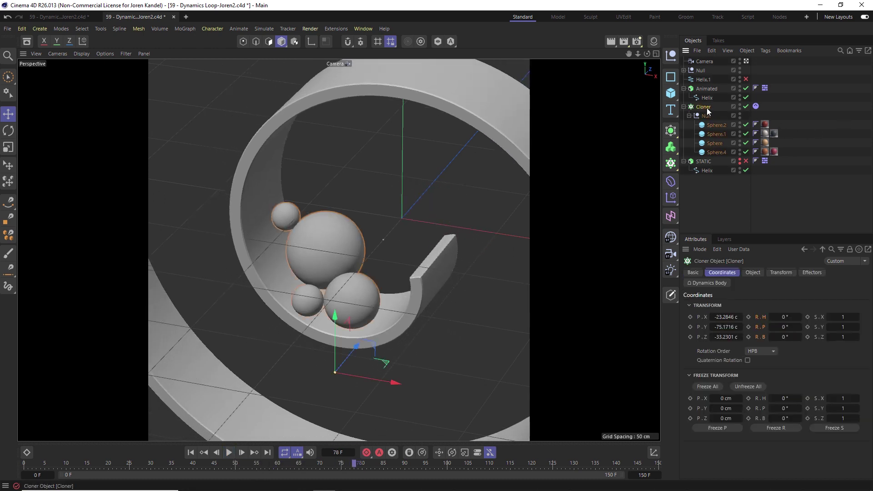
# - Add a MoGraph Cache tag to the Cloner and bake the sphere simulation
pyautogui.rightClick(704, 109)
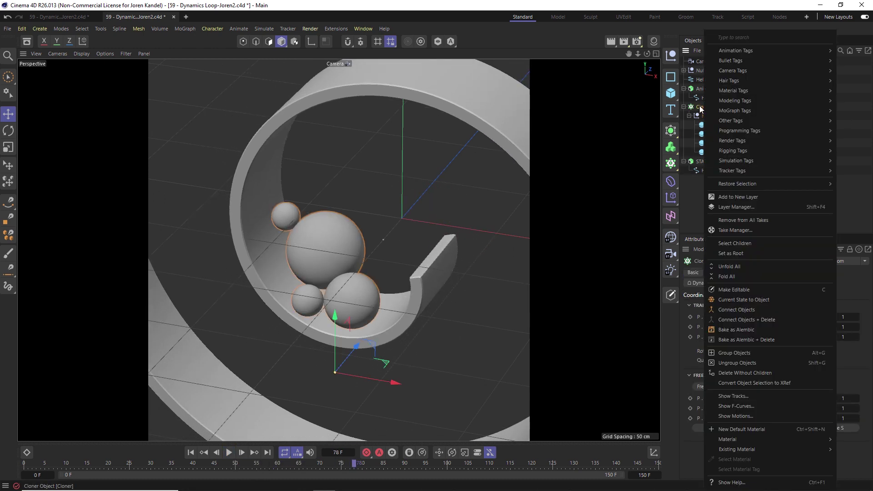
pyautogui.moveTo(741, 111)
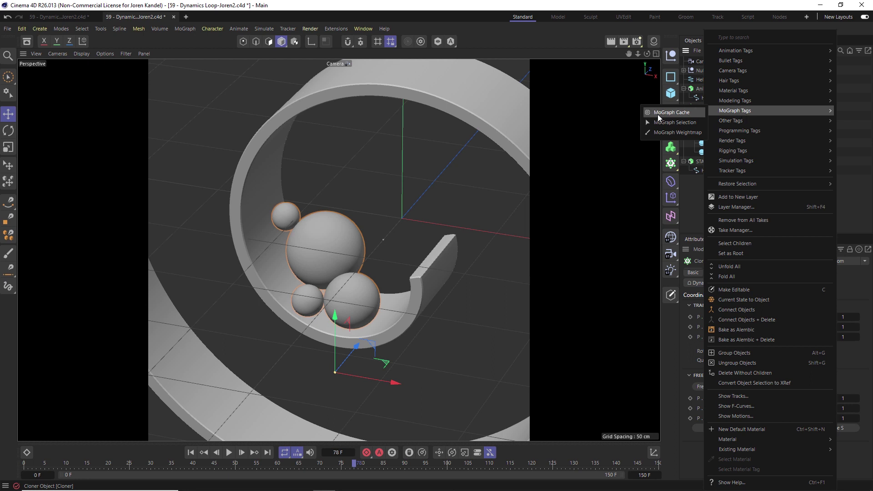
pyautogui.click(672, 112)
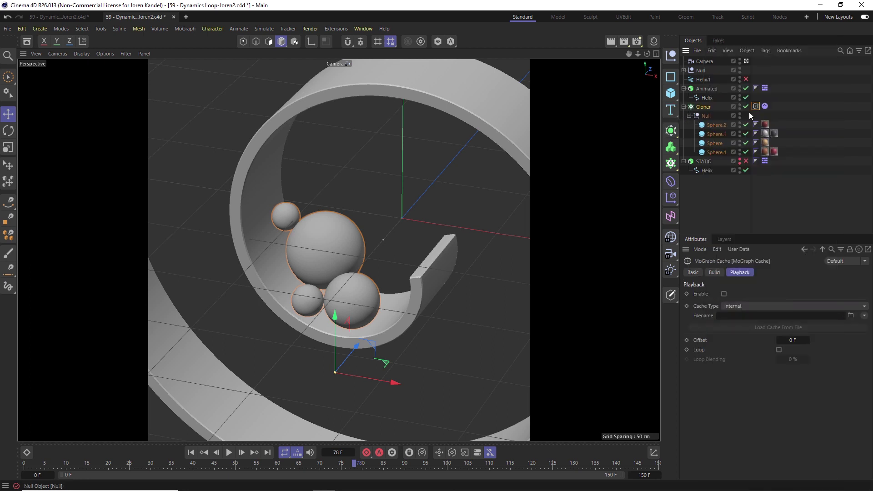
pyautogui.click(715, 272)
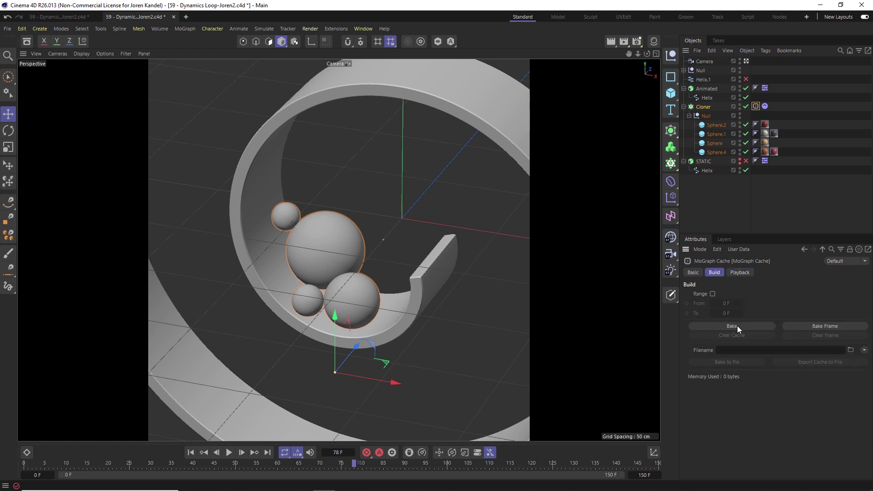
pyautogui.click(737, 326)
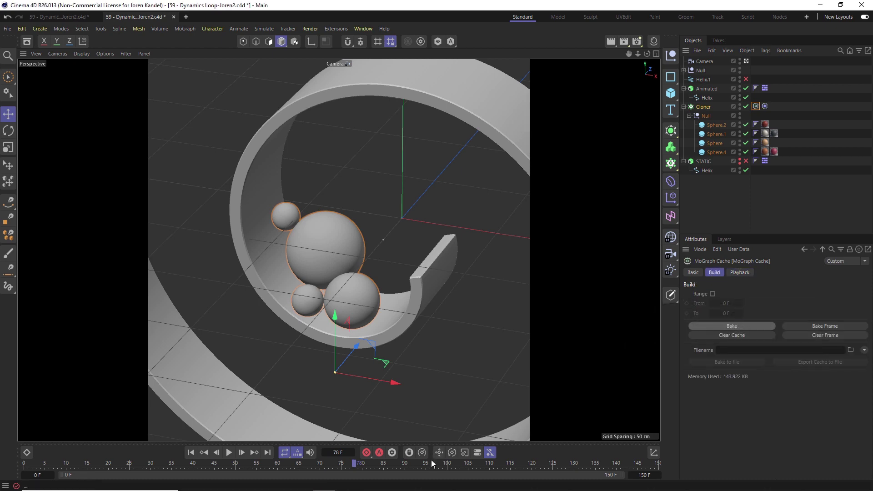
# - Scrub the baked animation through frame 150, ending at frame 138
pyautogui.moveTo(353, 463); pyautogui.dragTo(661, 466)
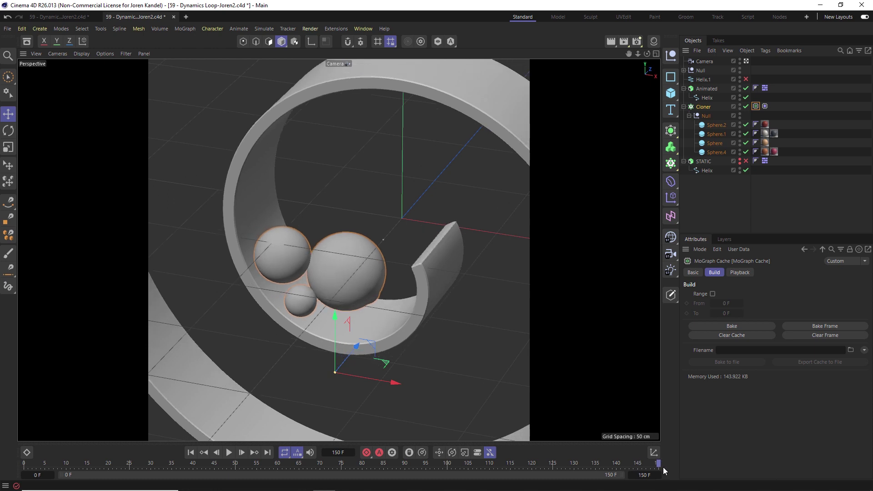
pyautogui.click(191, 452)
pyautogui.moveTo(600, 466); pyautogui.dragTo(696, 470)
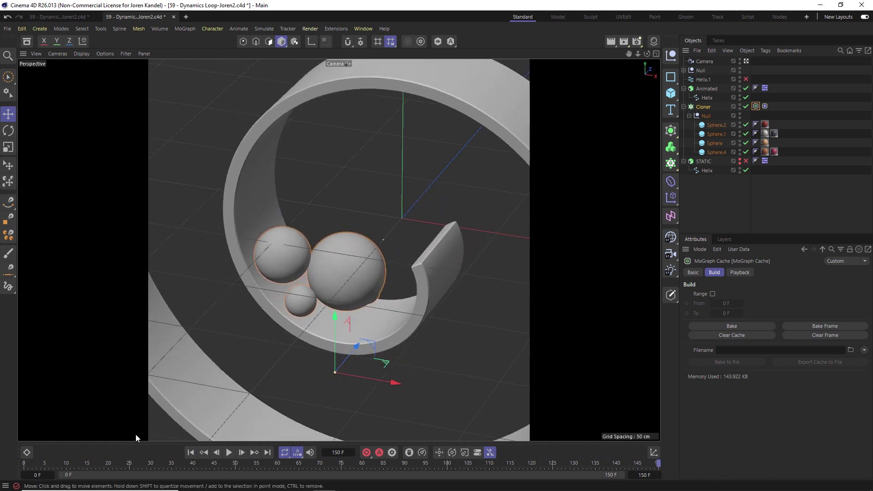
pyautogui.click(193, 453)
pyautogui.moveTo(627, 465); pyautogui.dragTo(657, 464)
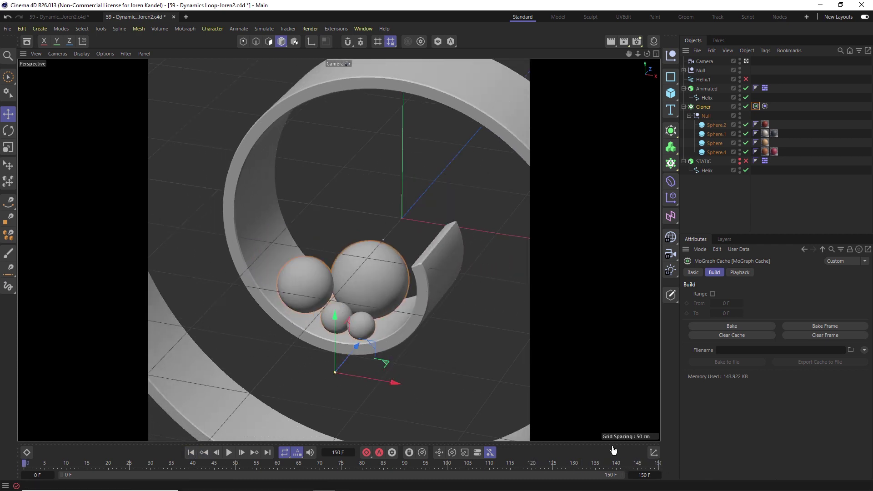
pyautogui.click(608, 463)
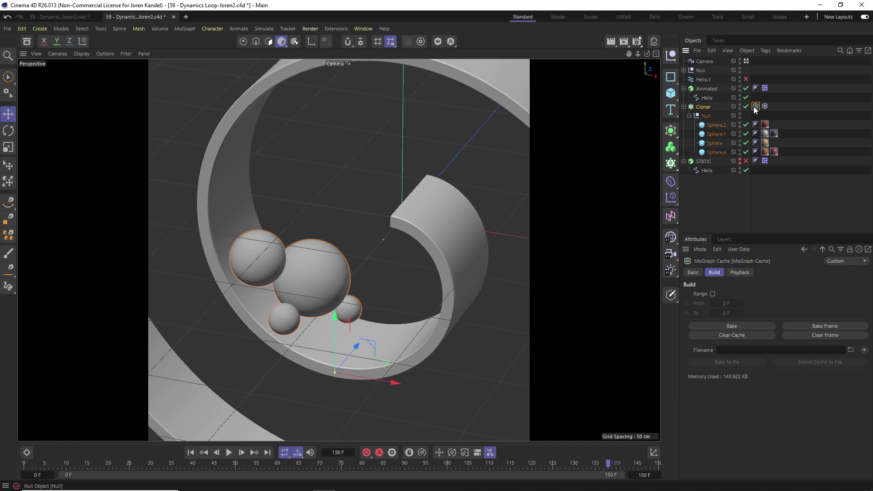
# - Turn on Loop in the cache's Playback settings with Loop Blending at 50 %
pyautogui.click(746, 273)
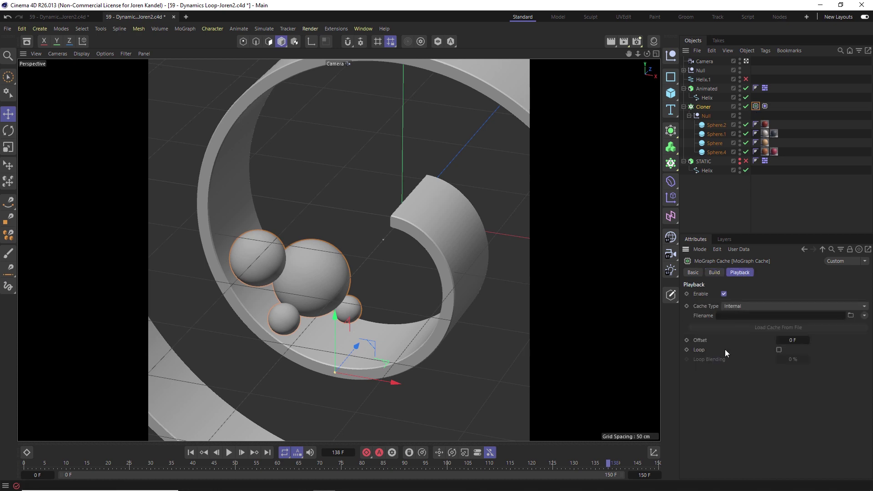
pyautogui.click(779, 349)
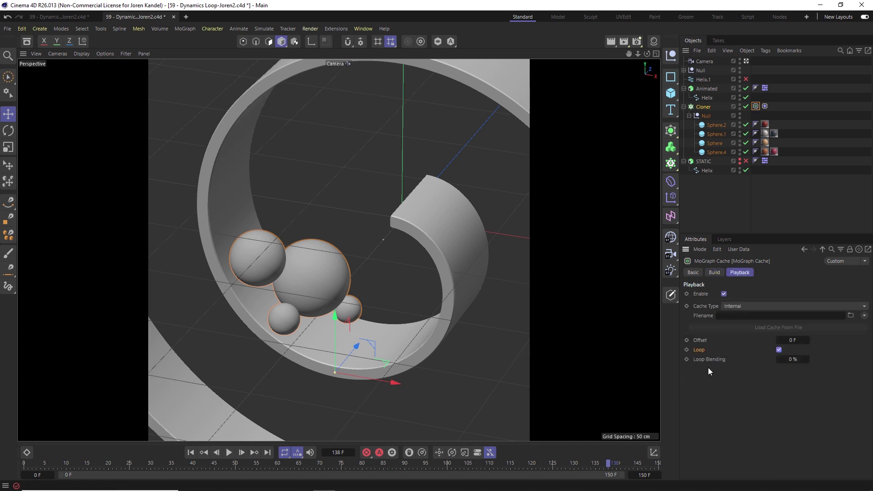
pyautogui.click(795, 360)
pyautogui.write('5')
pyautogui.press('Return')
# - Preview the loop blending by scrubbing around frames 98 and 131
pyautogui.moveTo(540, 465); pyautogui.dragTo(664, 473)
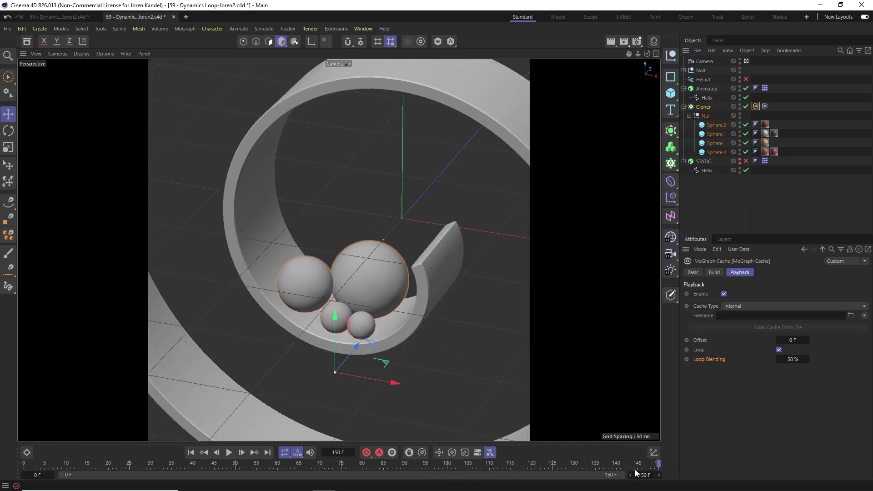
pyautogui.click(191, 452)
pyautogui.moveTo(542, 470); pyautogui.dragTo(612, 469)
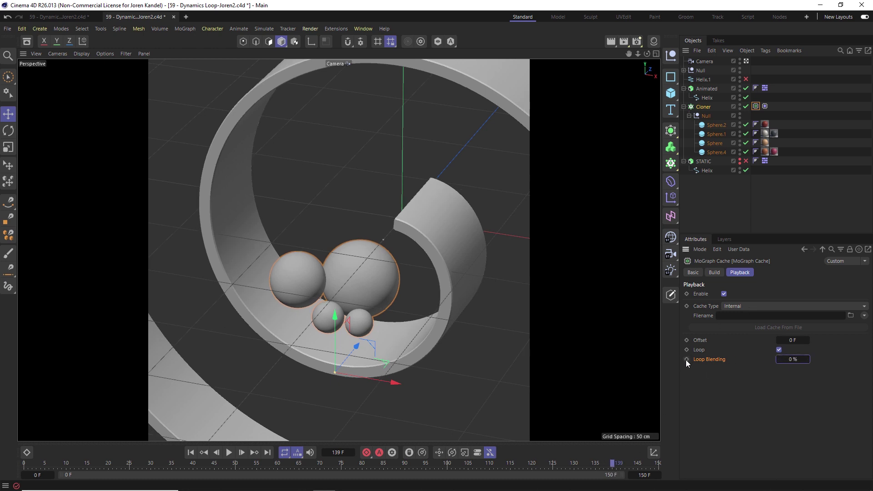
# - At frame 150, re-enter Loop Blending as 0 %, then scrub back to frame 121 and play
pyautogui.moveTo(625, 463); pyautogui.dragTo(658, 462)
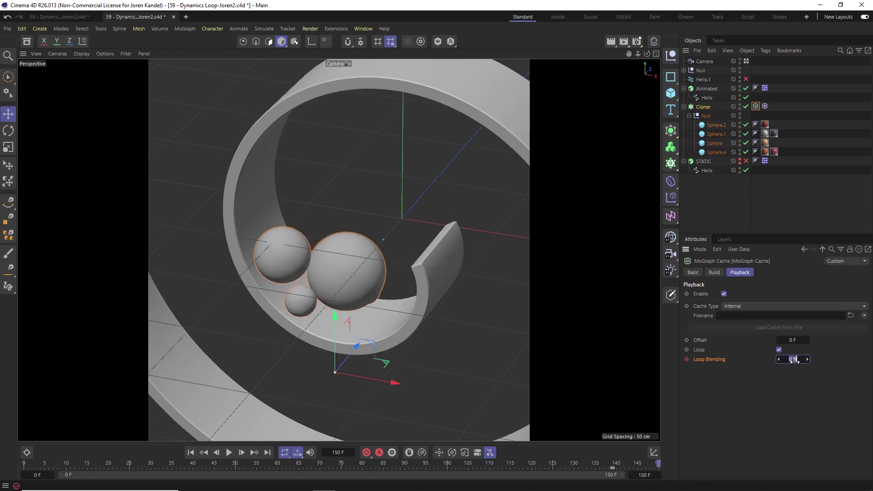
pyautogui.press('BackSpace')
pyautogui.moveTo(585, 469); pyautogui.dragTo(624, 474)
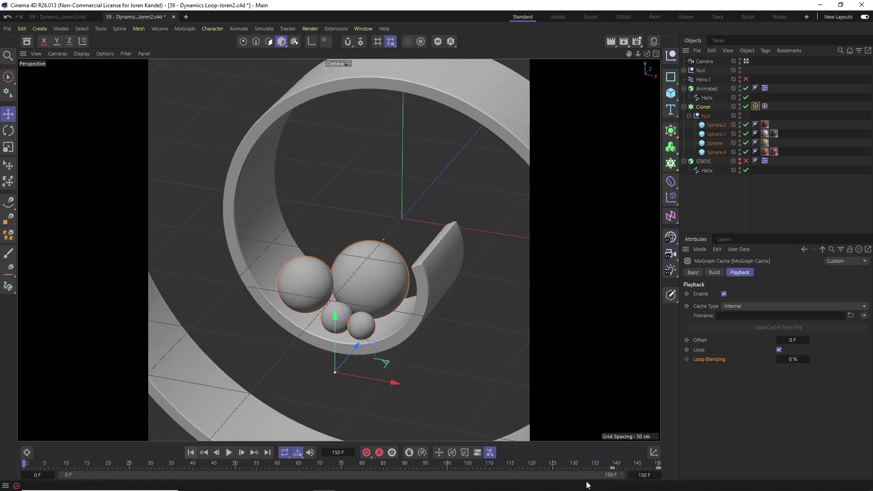
pyautogui.moveTo(564, 465); pyautogui.dragTo(535, 466)
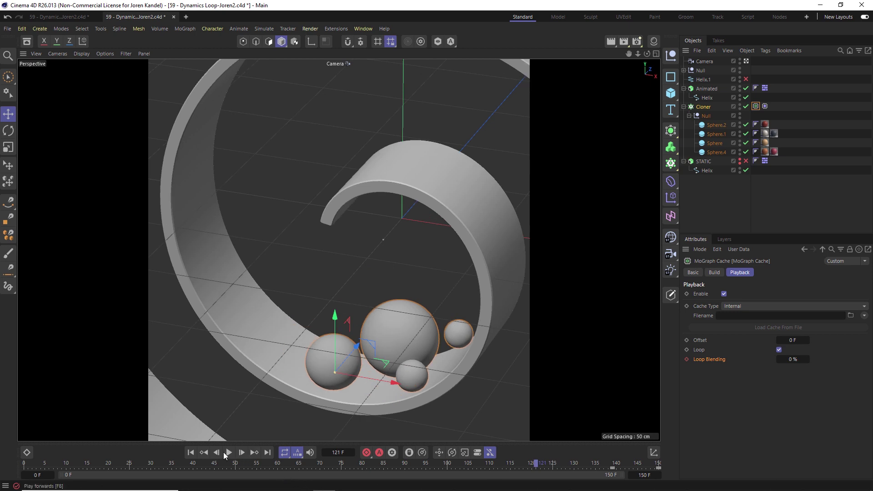
pyautogui.click(227, 453)
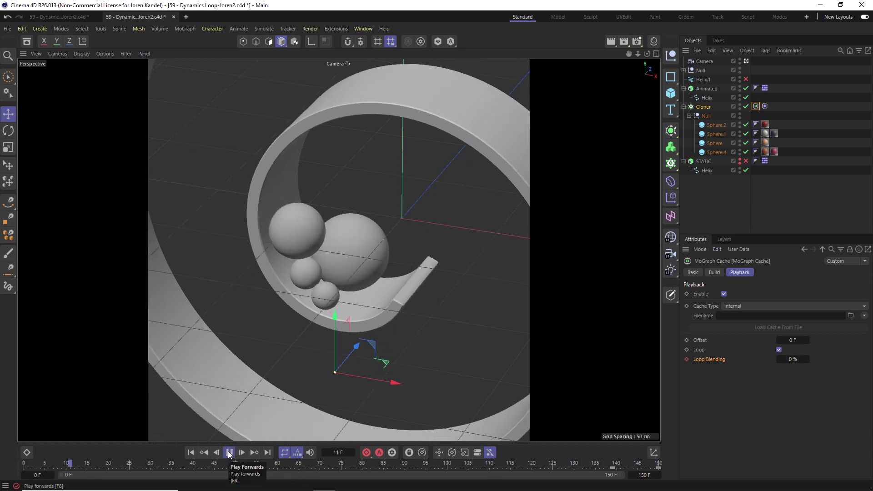
# - Stop playback, move the 0 % Loop Blending key to frame 133, and replay the loop
pyautogui.click(229, 453)
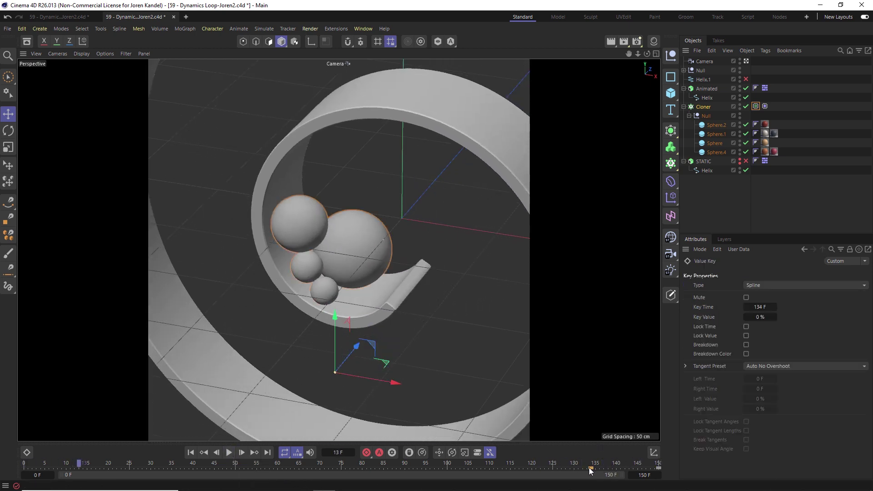
pyautogui.moveTo(590, 468); pyautogui.dragTo(586, 467)
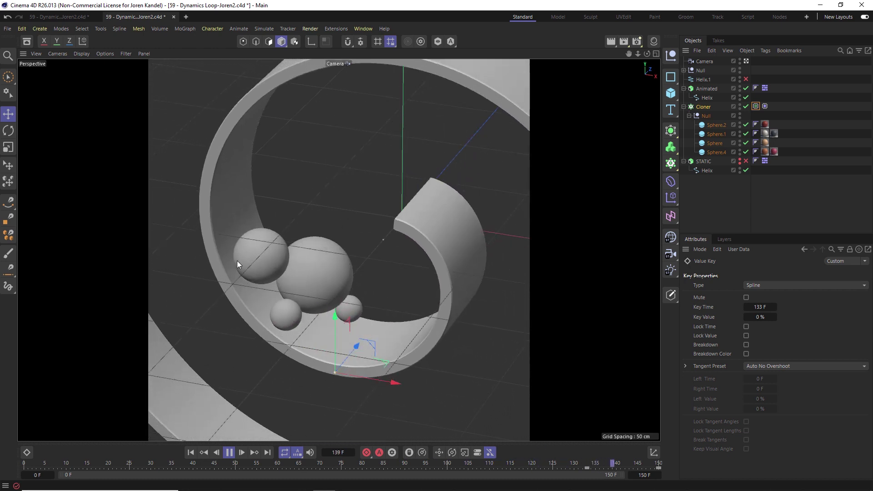
pyautogui.moveTo(587, 468); pyautogui.dragTo(570, 467)
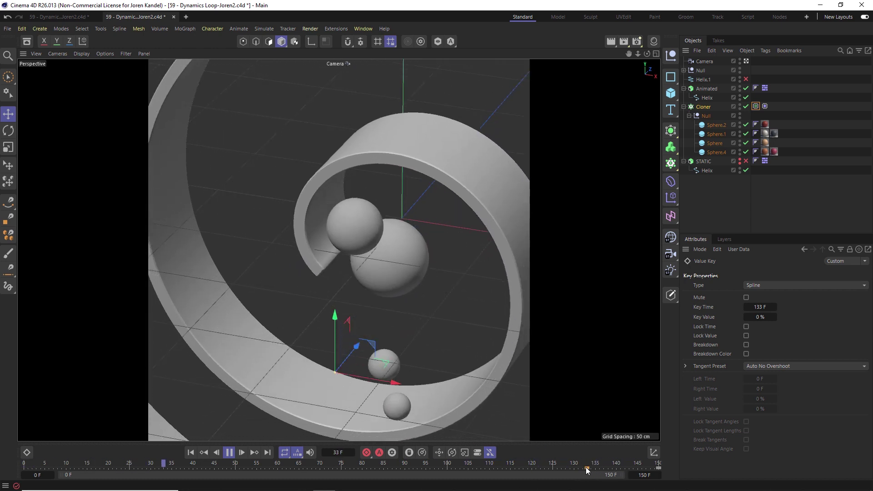
pyautogui.click(474, 462)
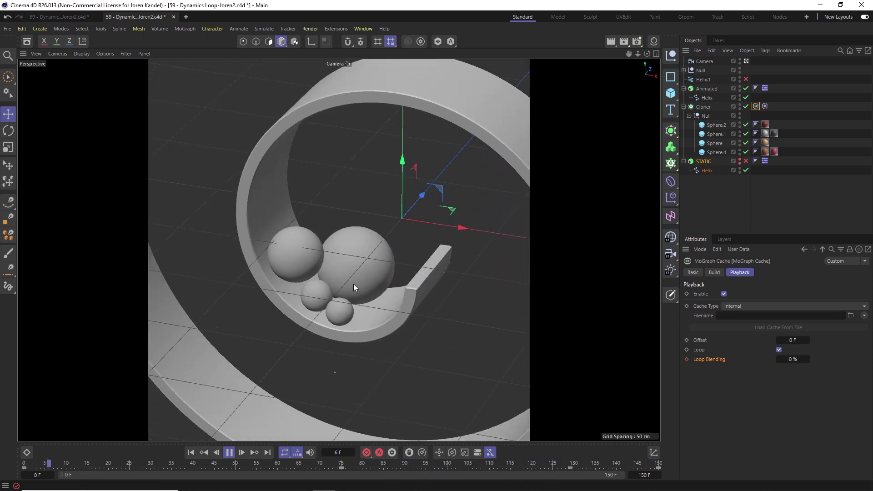
pyautogui.click(544, 467)
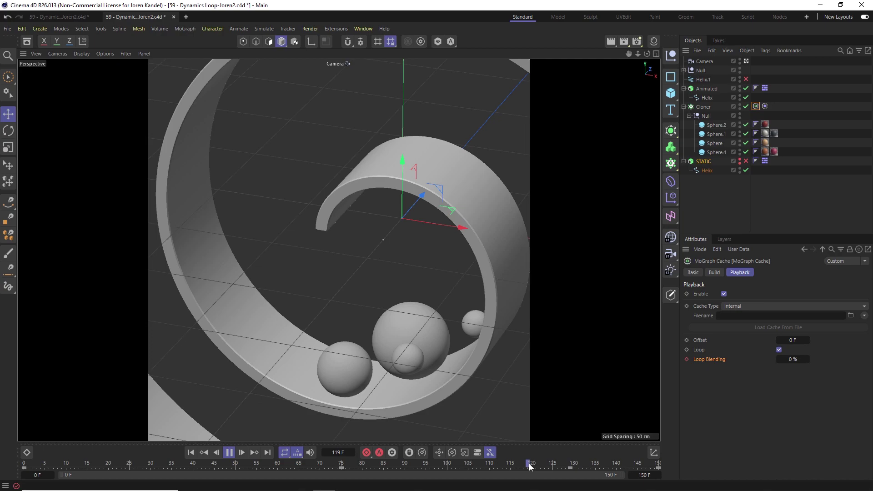